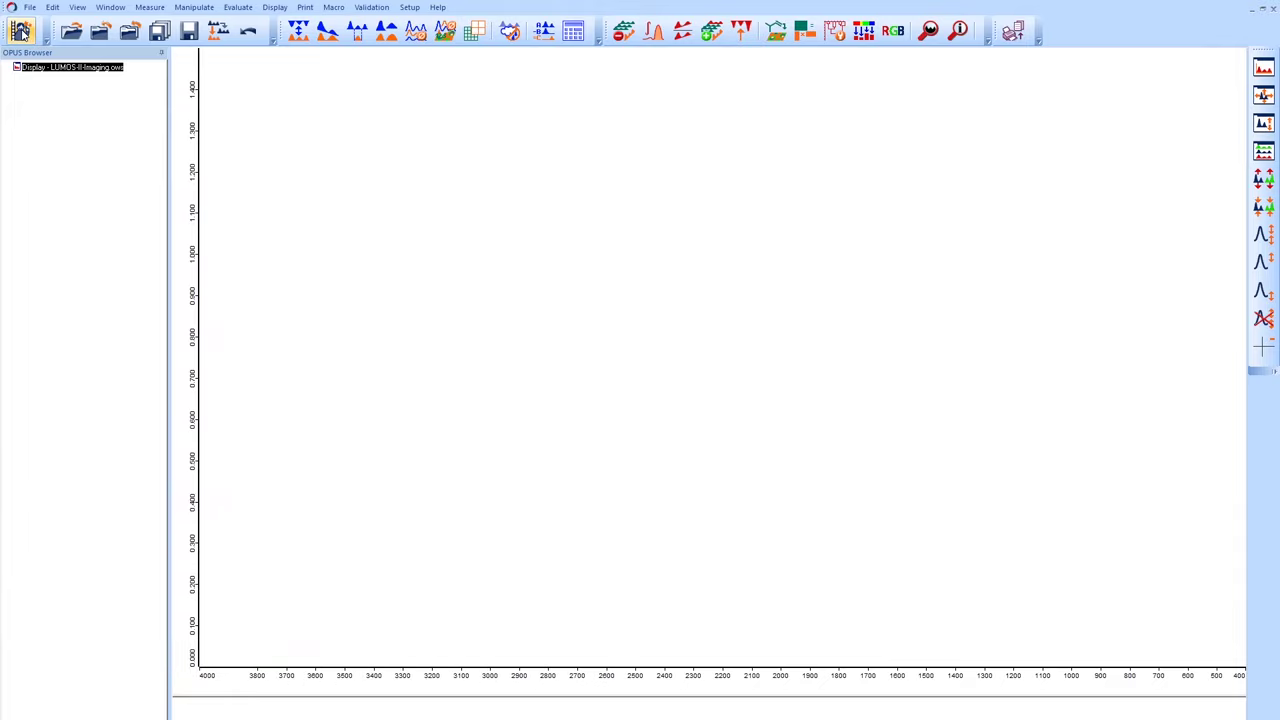
Step: Launch the LUMOS wizard and switch the live sample view to transmitted-light illumination
click(22, 32)
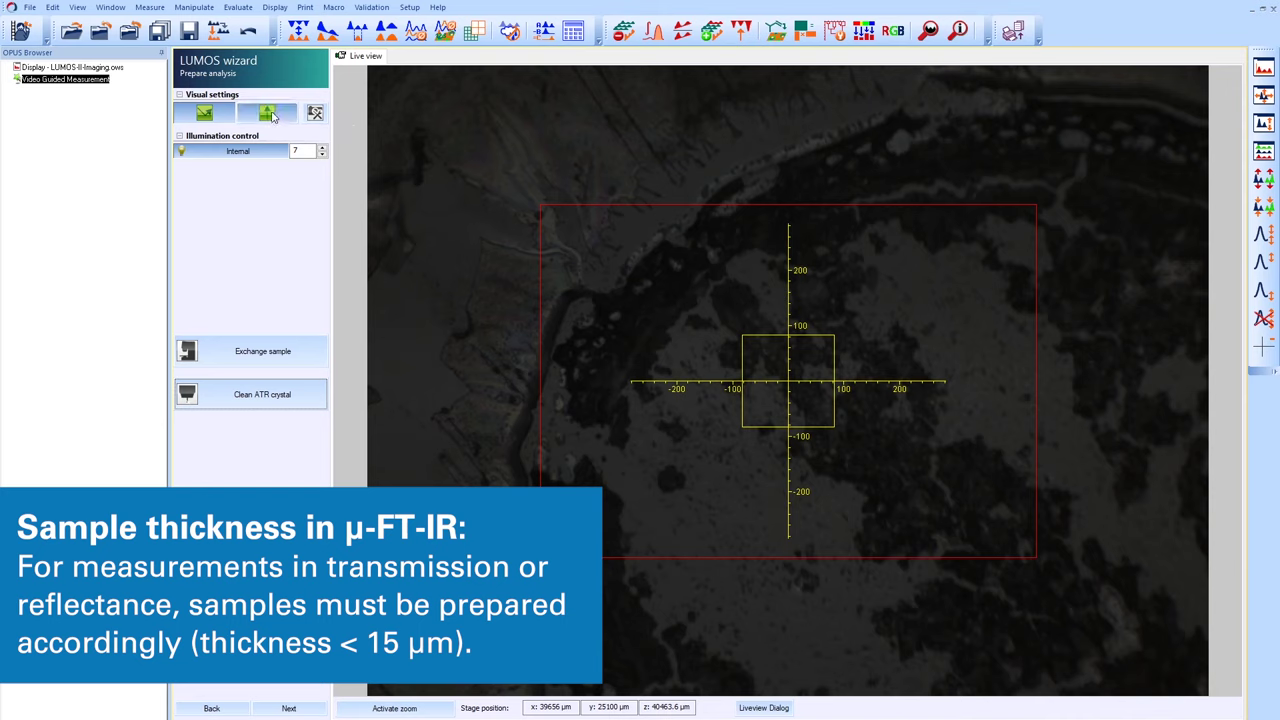
click(272, 116)
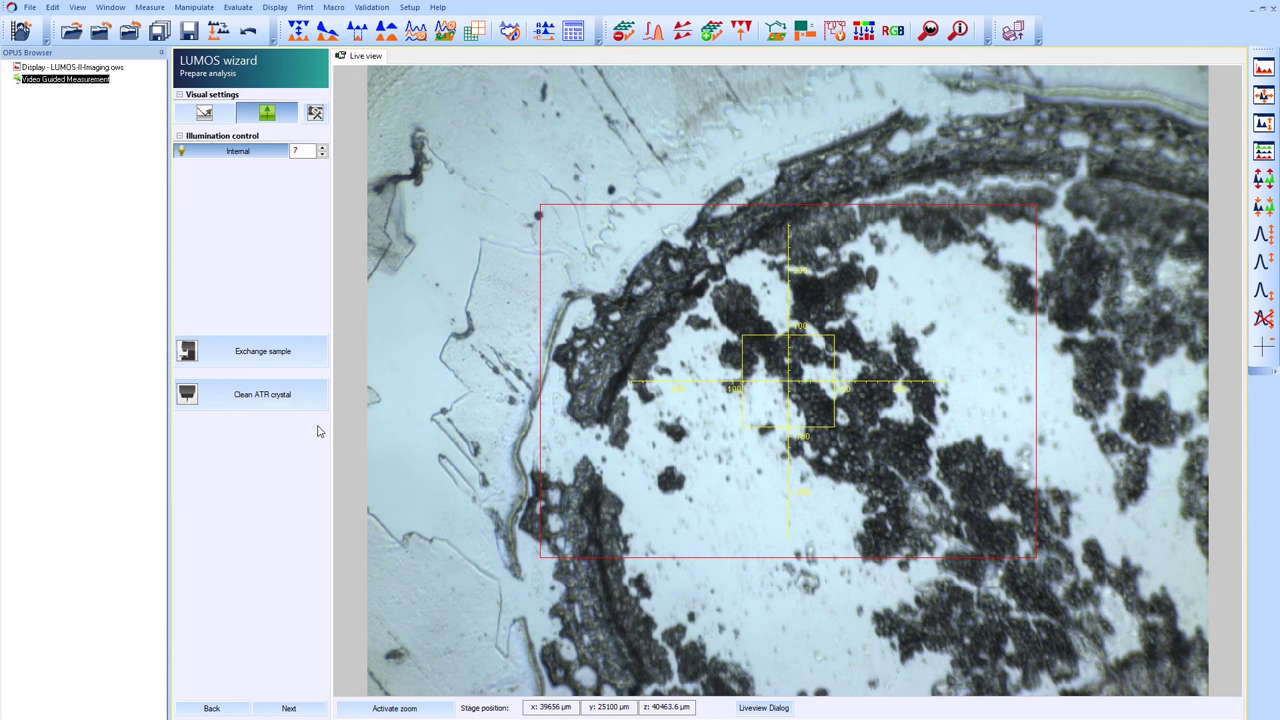
Step: Define an overview area with three border points at the section edges and collect the 15-tile image
click(289, 708)
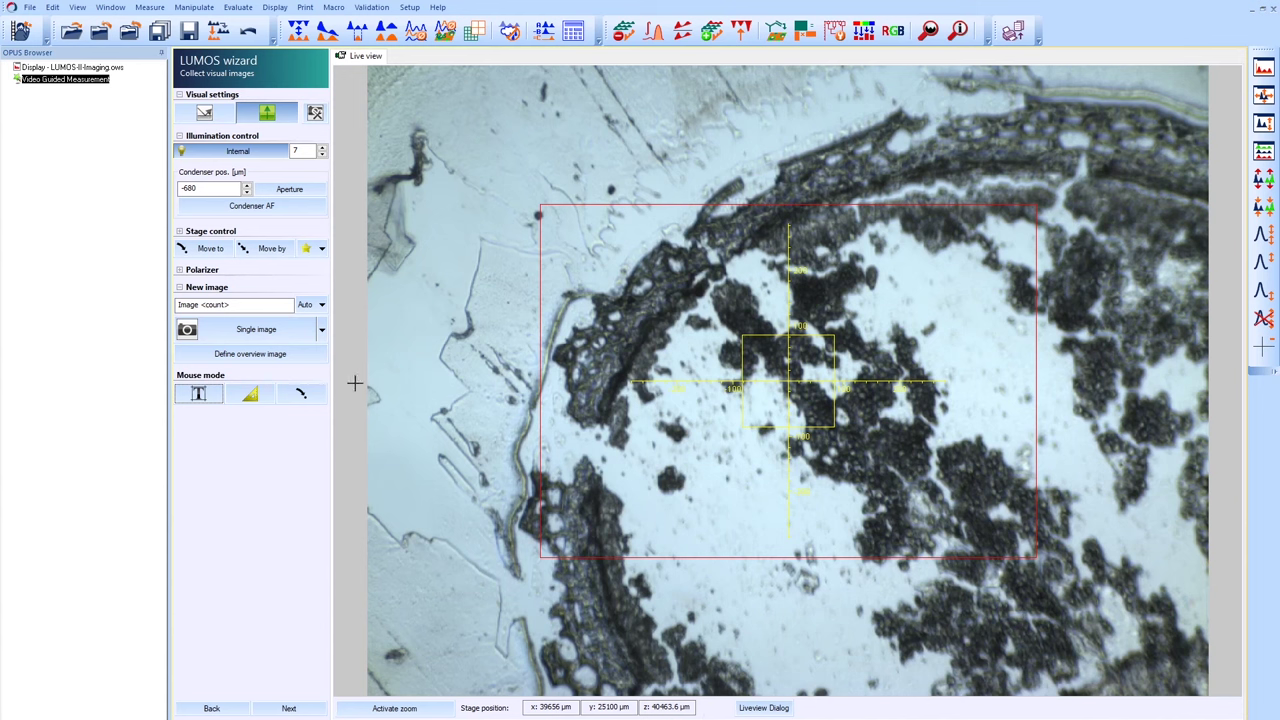
click(271, 357)
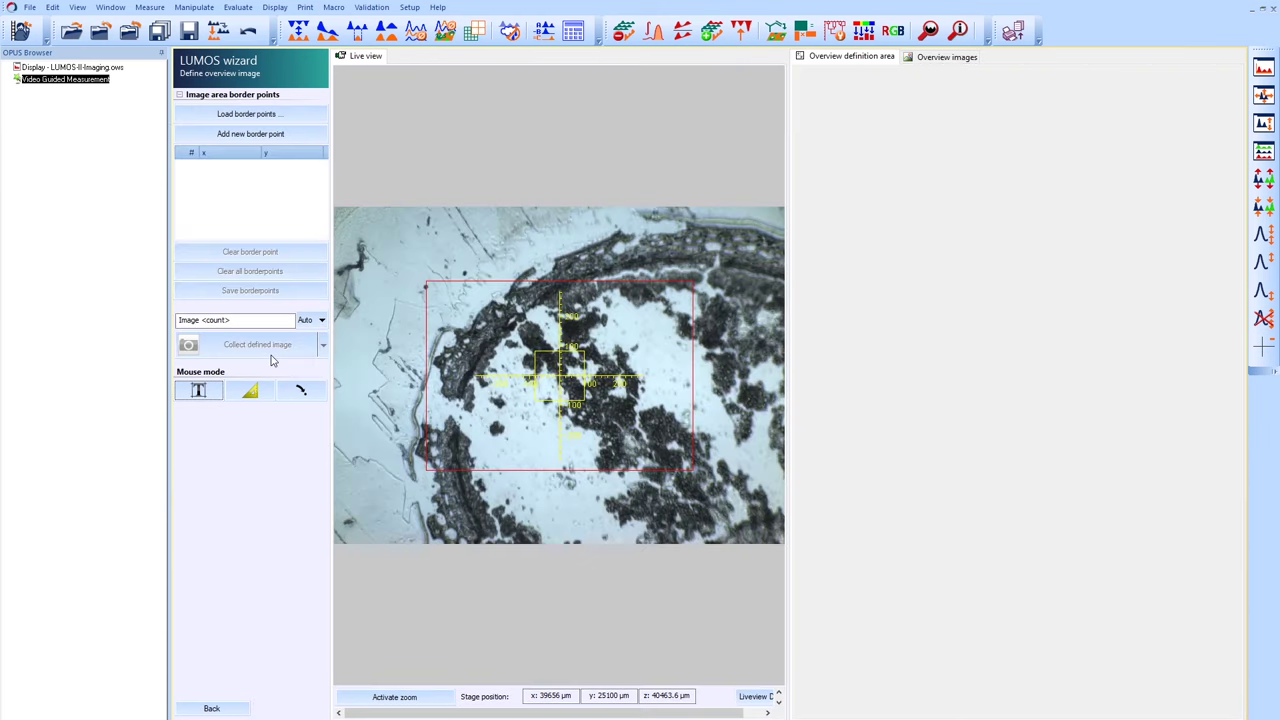
click(263, 139)
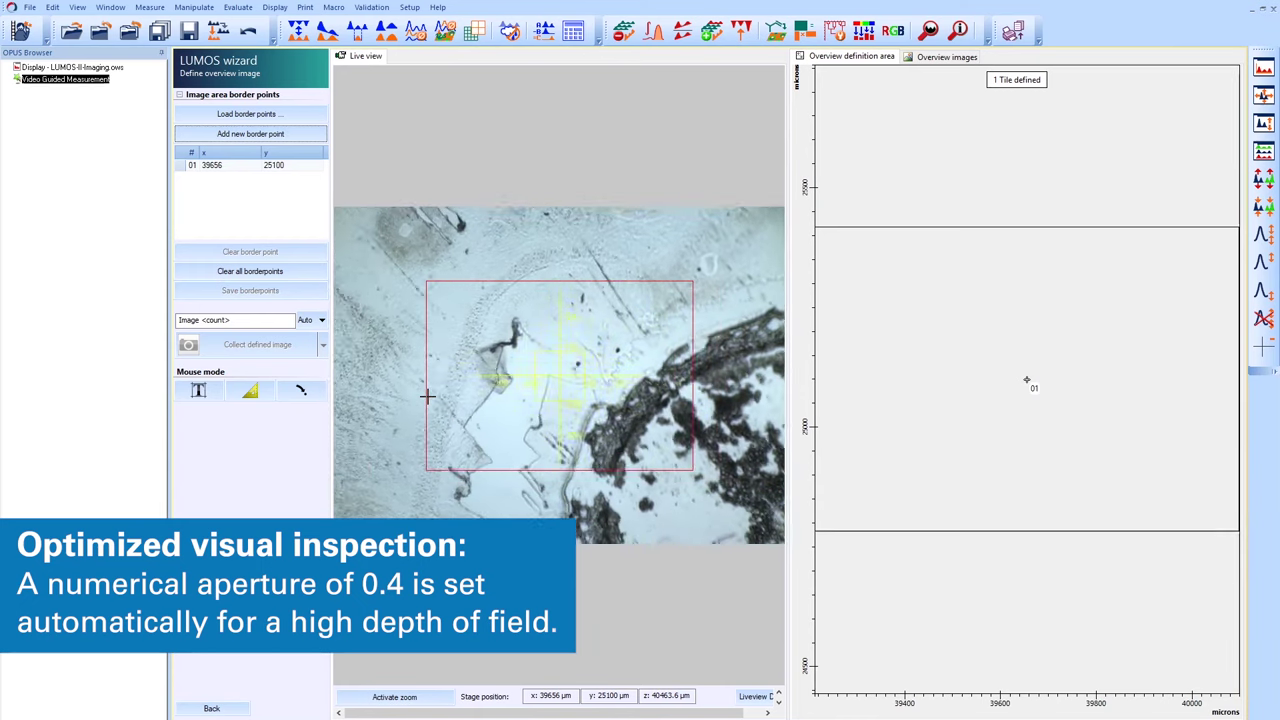
click(250, 133)
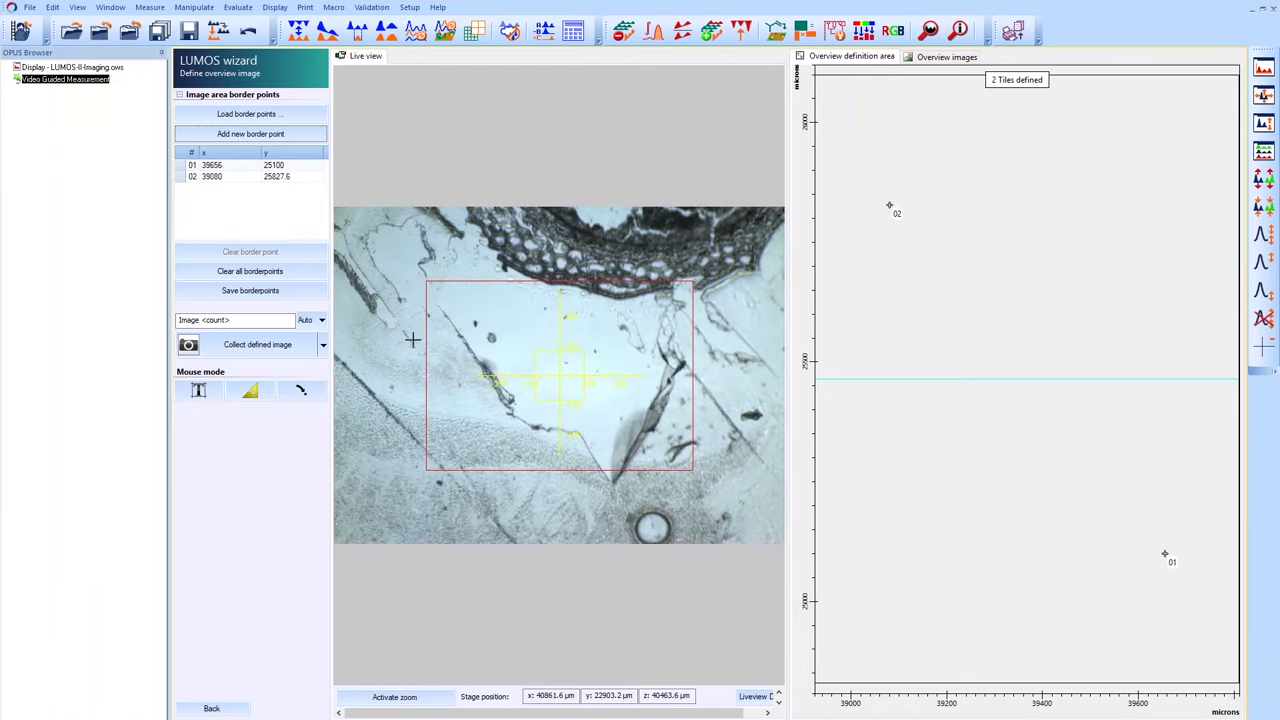
click(270, 139)
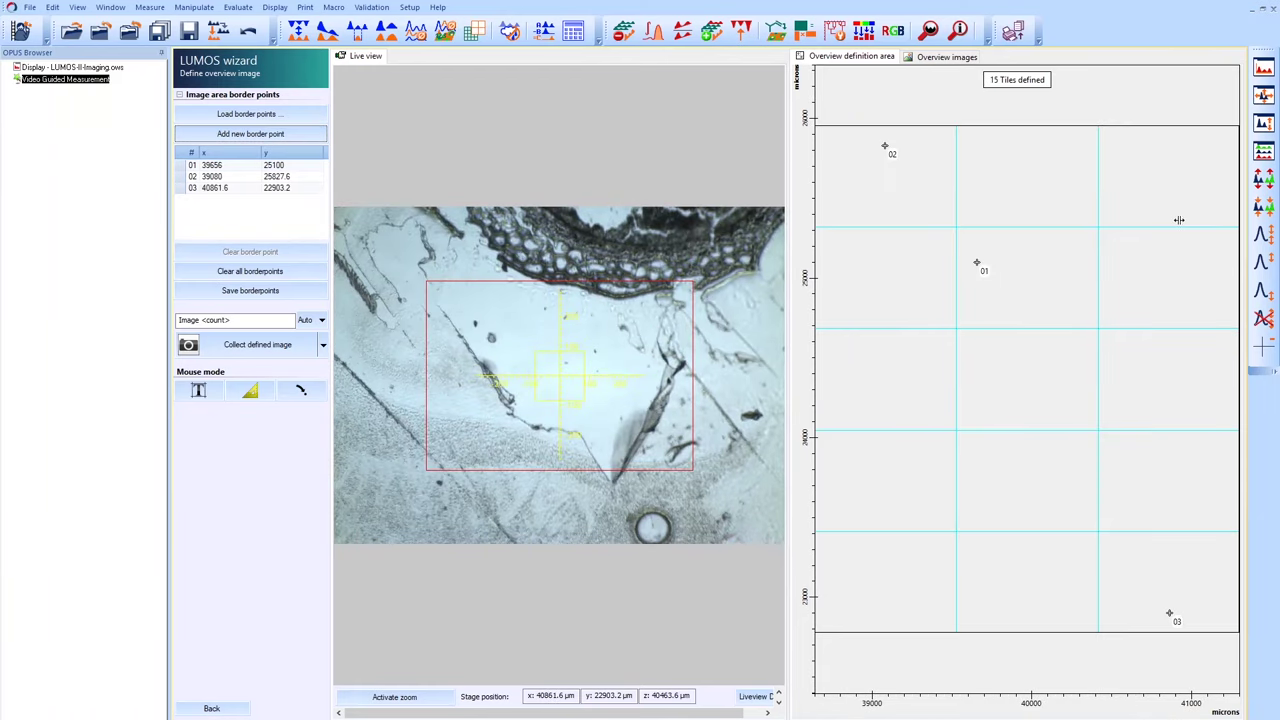
click(262, 346)
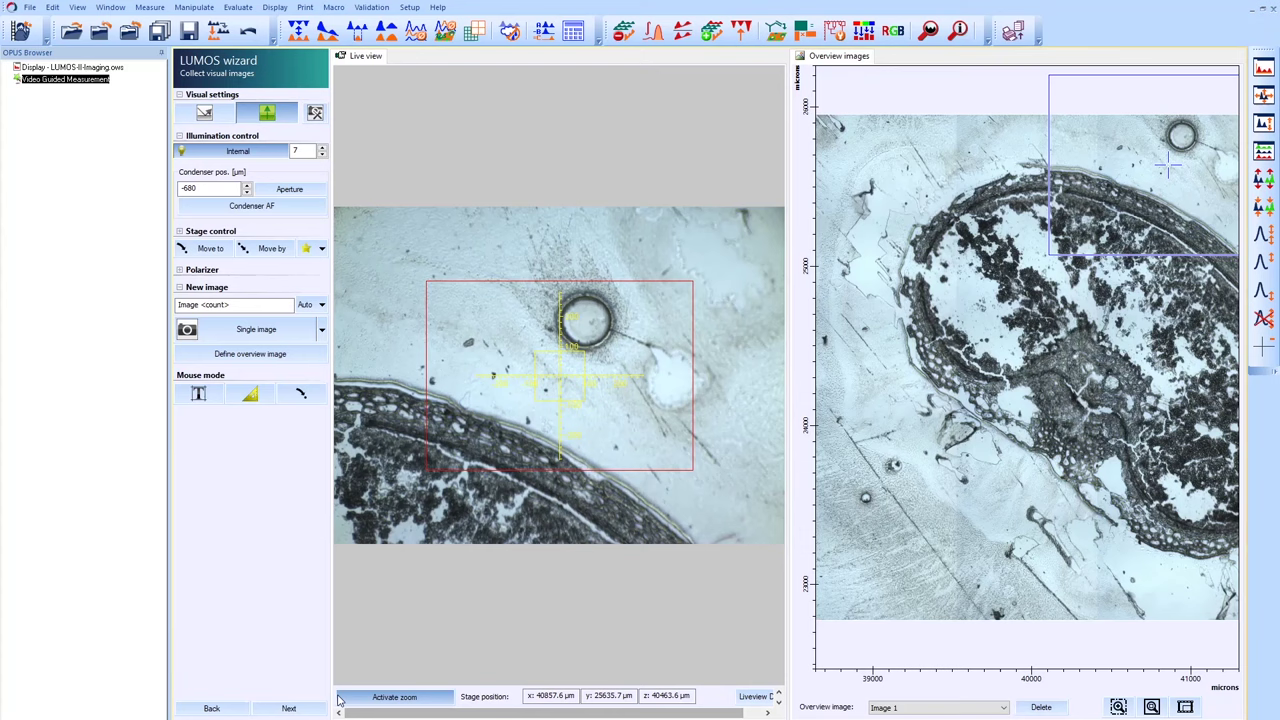
Step: Choose the FPA-32x32 detector, Transmission channel, and a custom background measured once
click(289, 708)
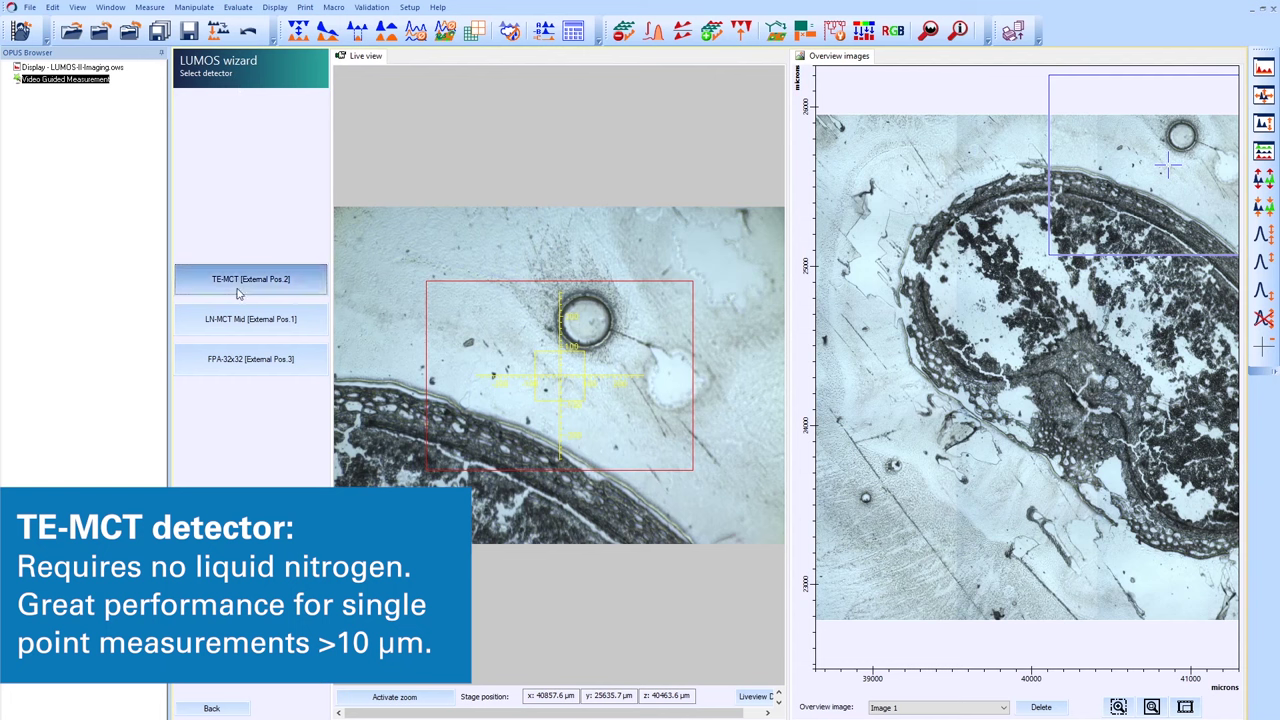
click(264, 369)
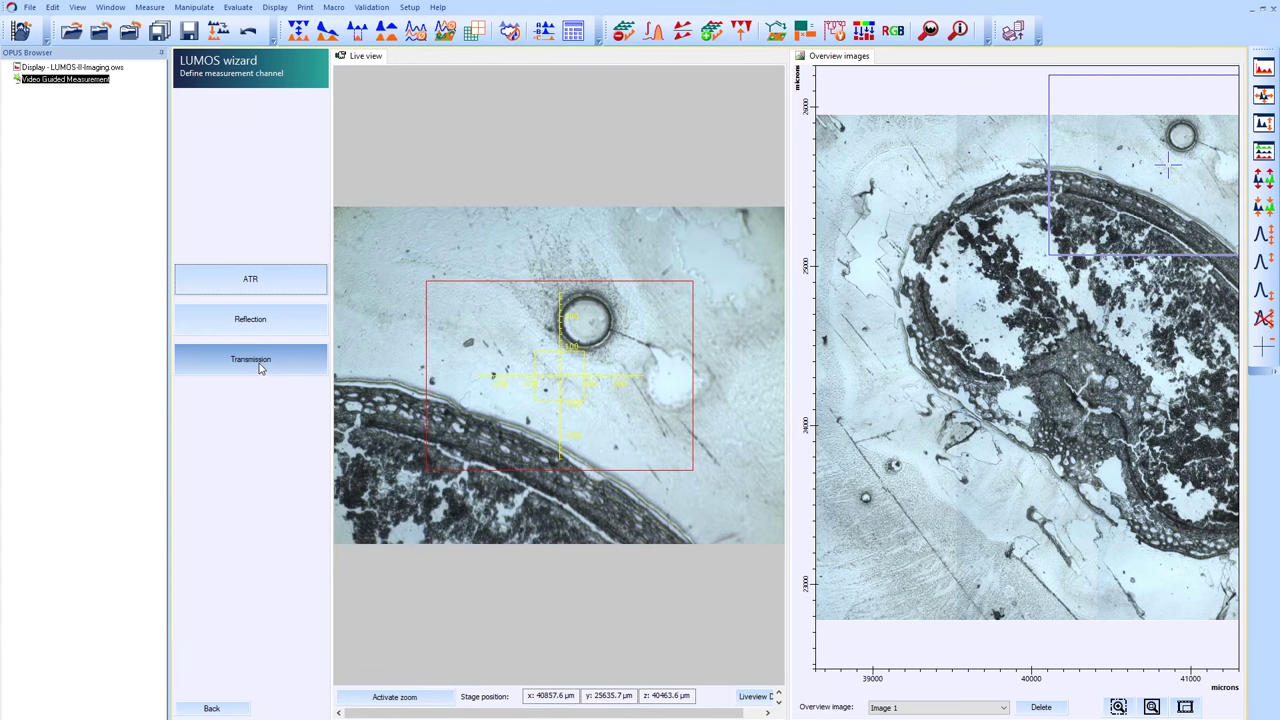
click(259, 364)
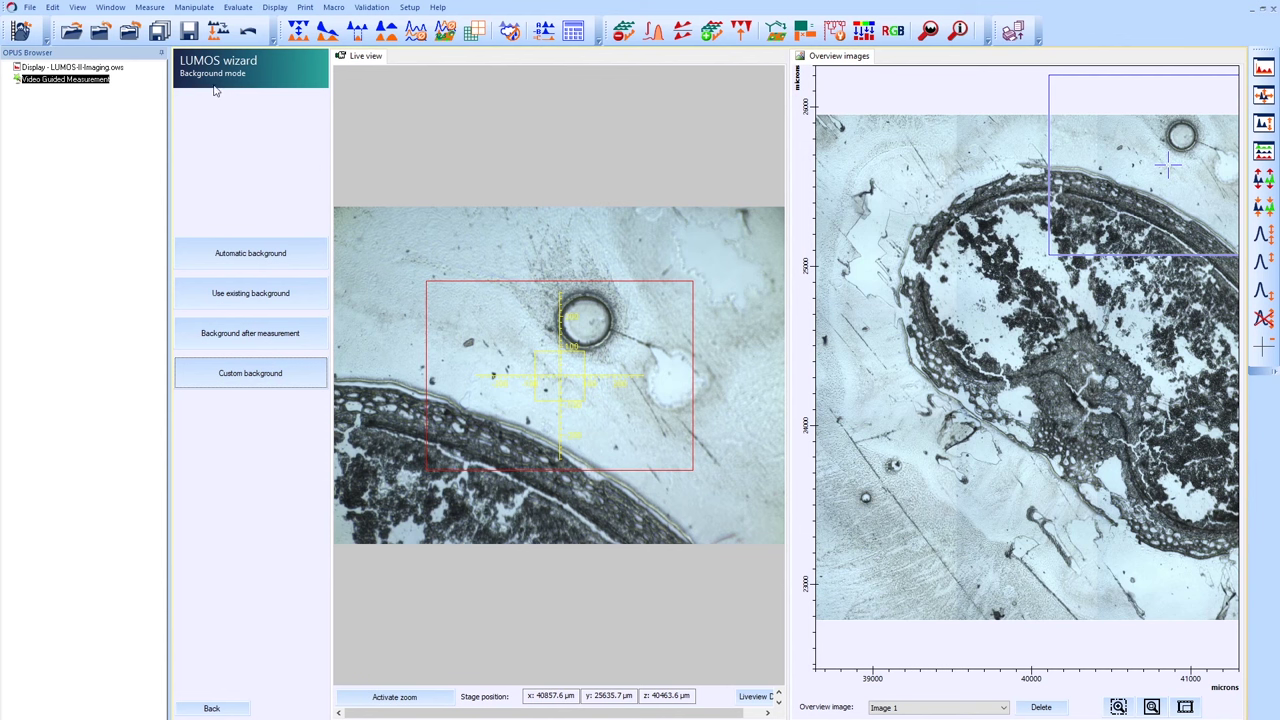
click(276, 376)
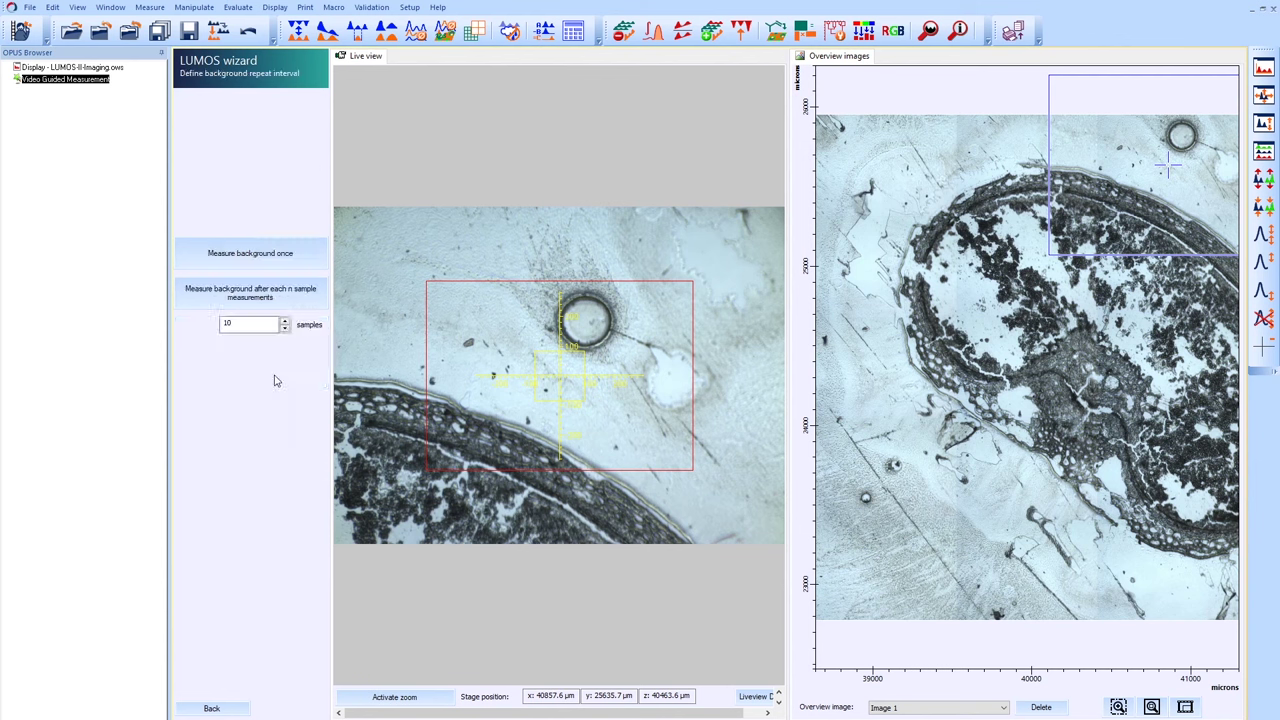
click(268, 258)
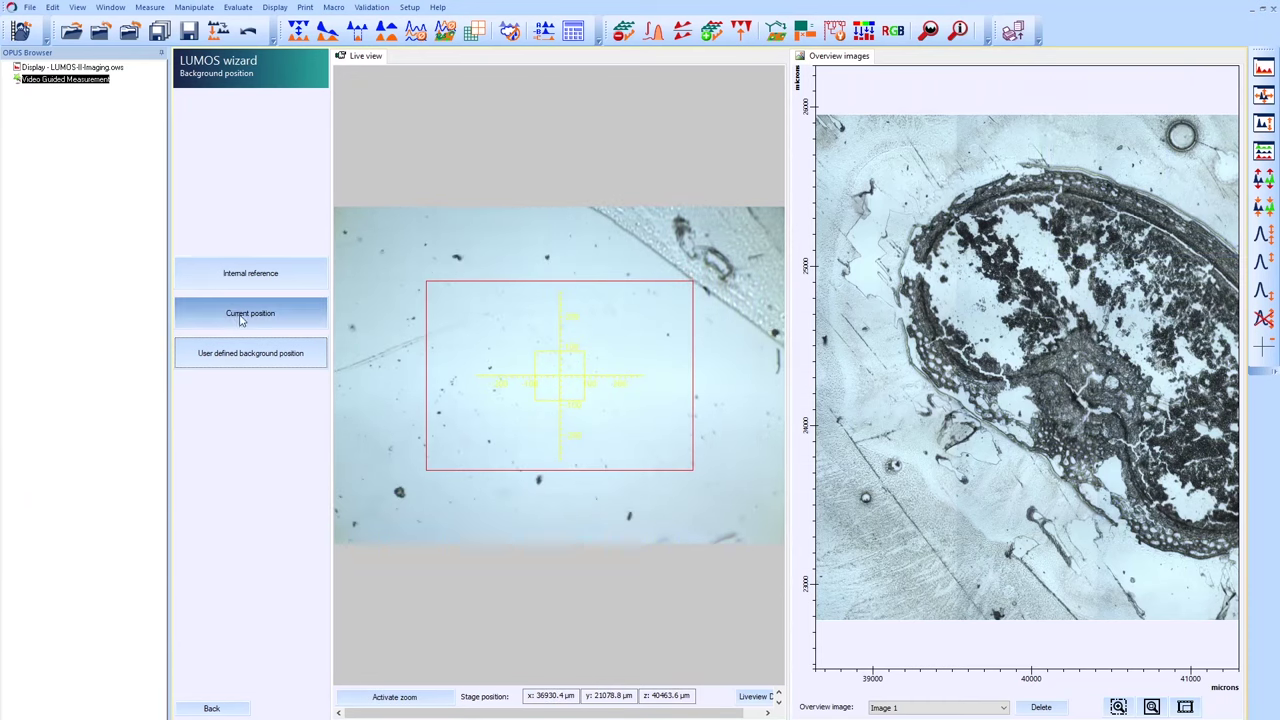
Step: Measure the background at the current clear-resin spot after condenser autofocus and aperture setting
click(288, 310)
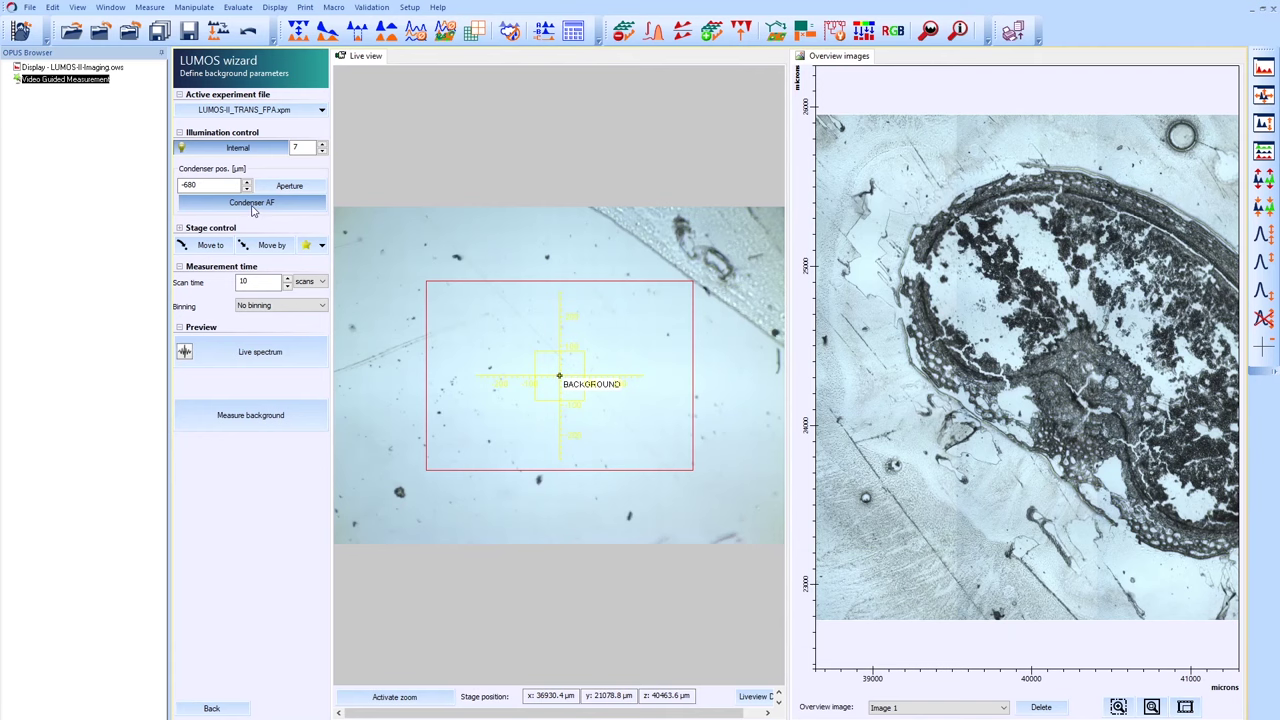
click(253, 210)
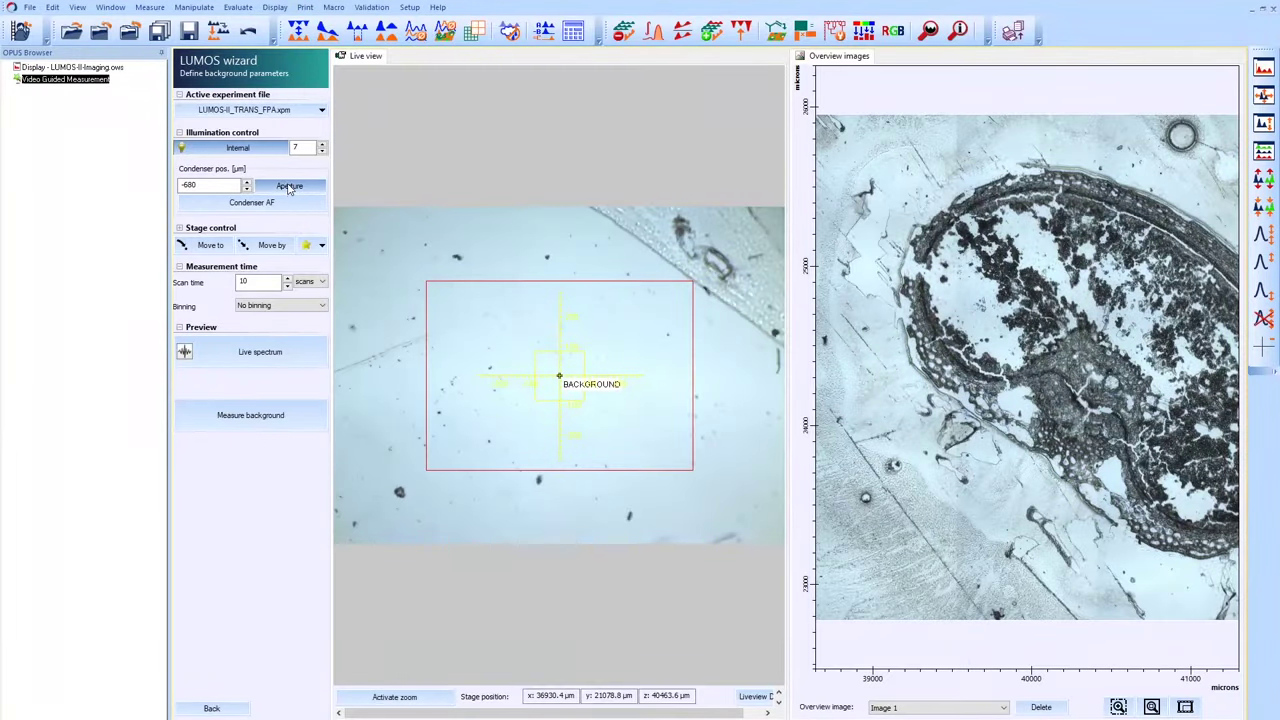
click(289, 187)
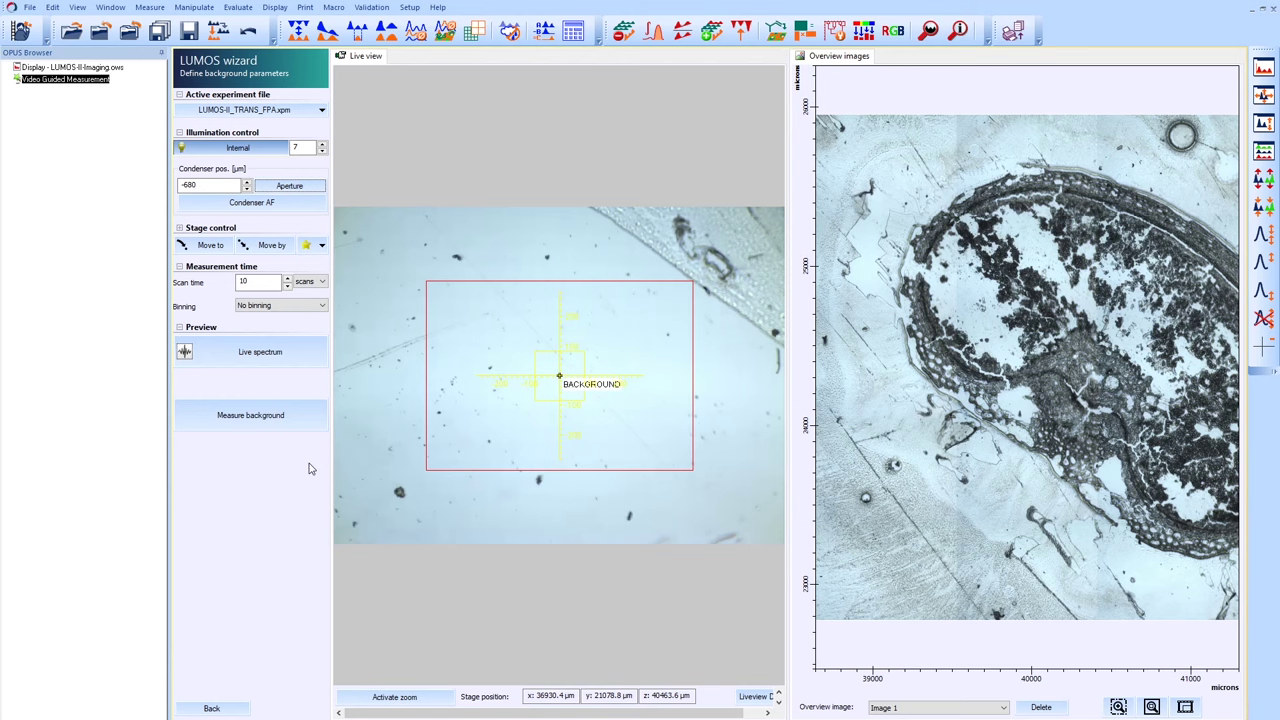
click(254, 420)
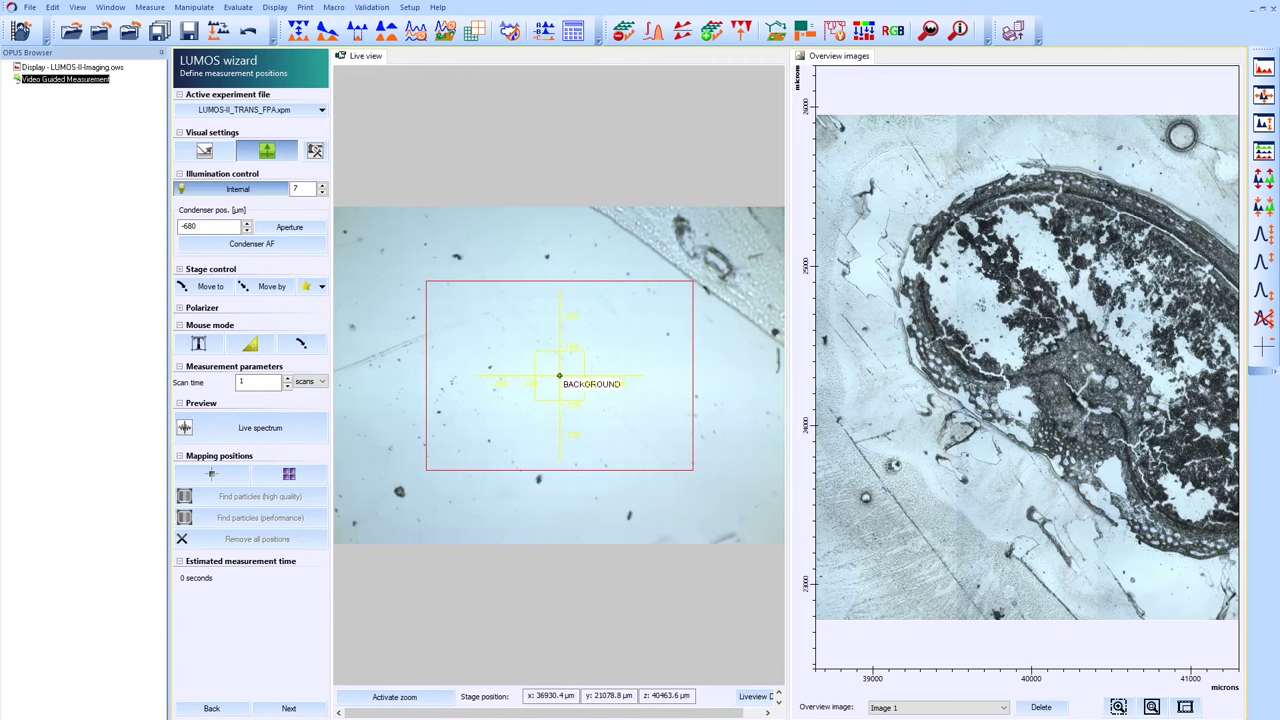
Step: Drag a mapping grid over the grain in the overview image and confirm it as 6 × 6 tiles
click(288, 476)
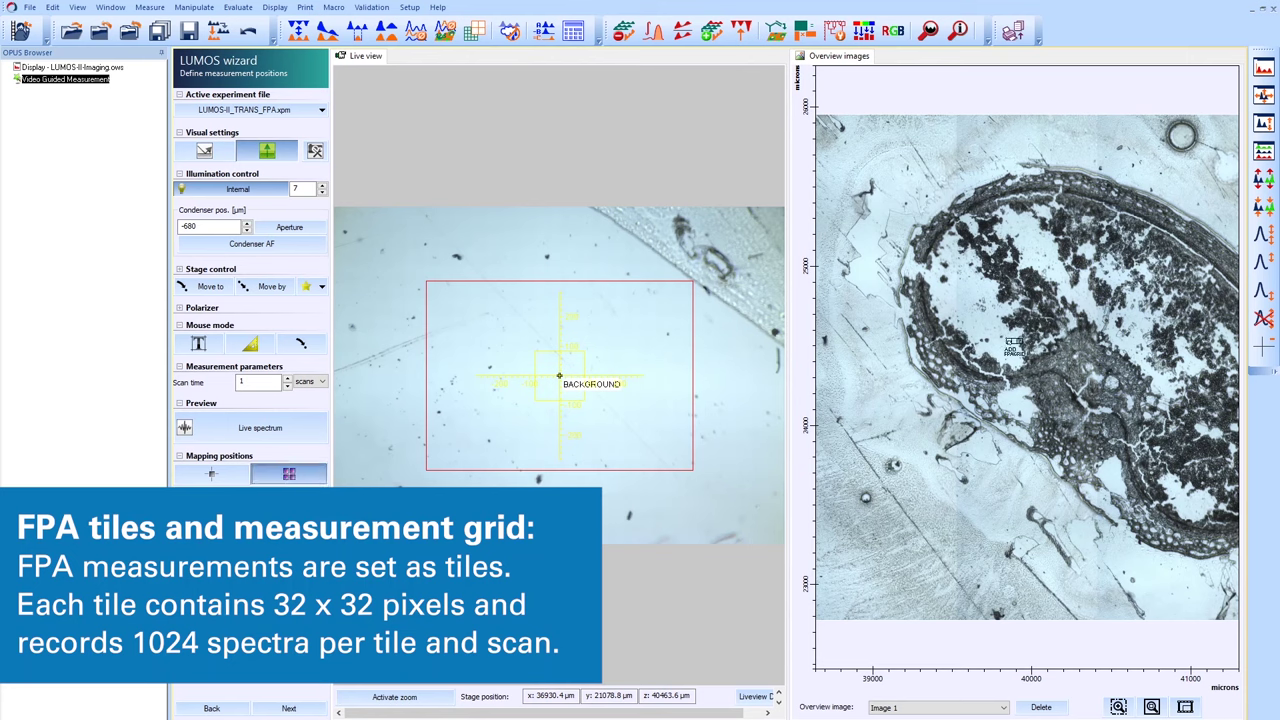
drag(970, 340, 1105, 487)
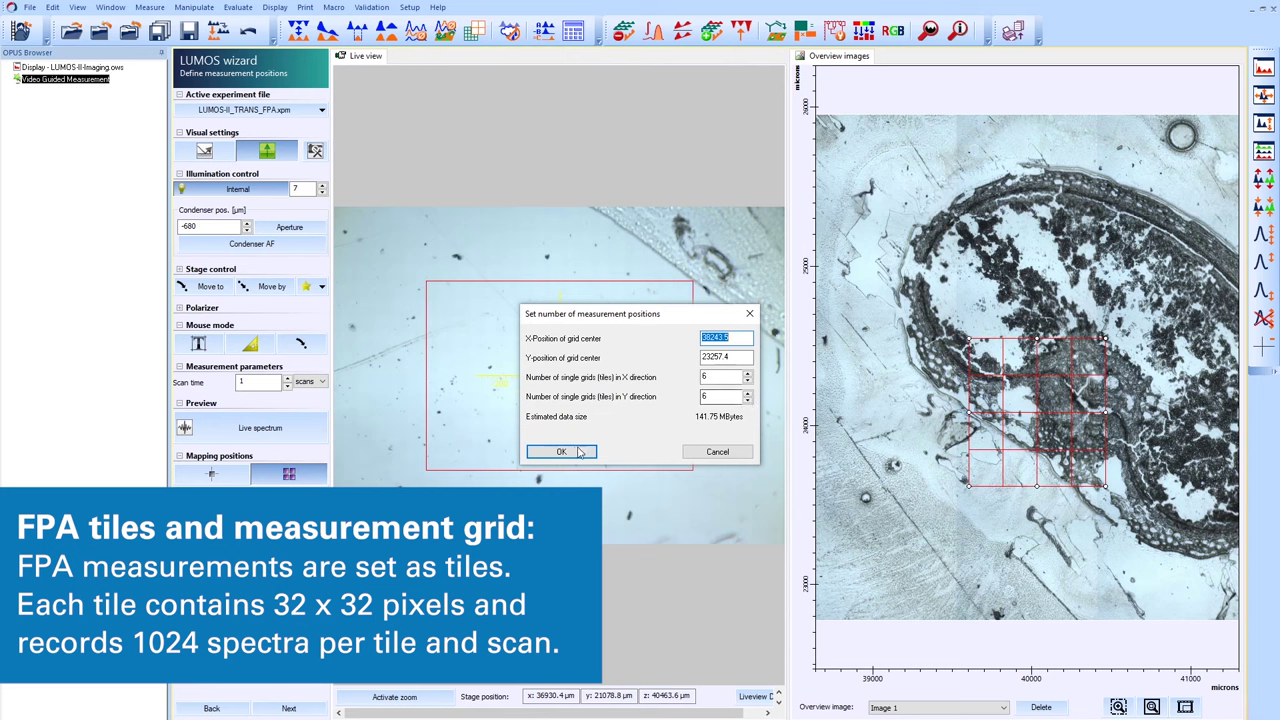
click(563, 452)
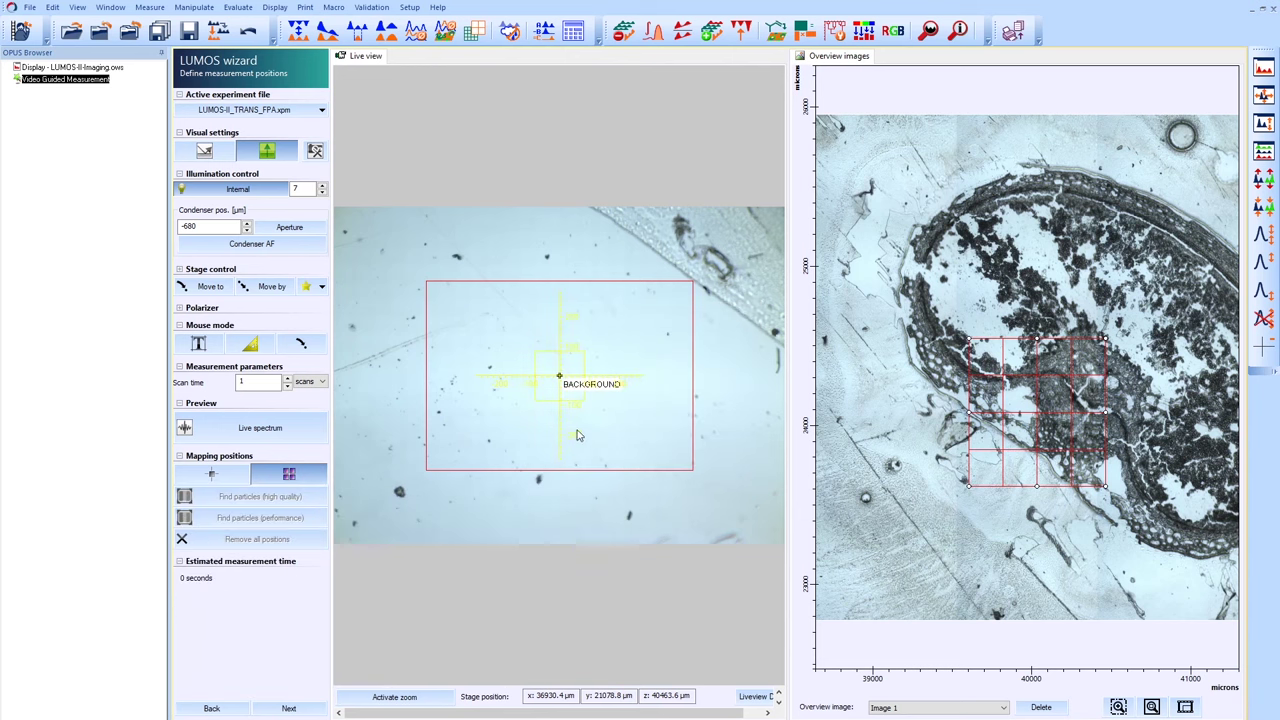
Step: Rename the sample 'grain of wheat 6 x 6 tiles Focal Plane' and start the sample measurement
click(312, 710)
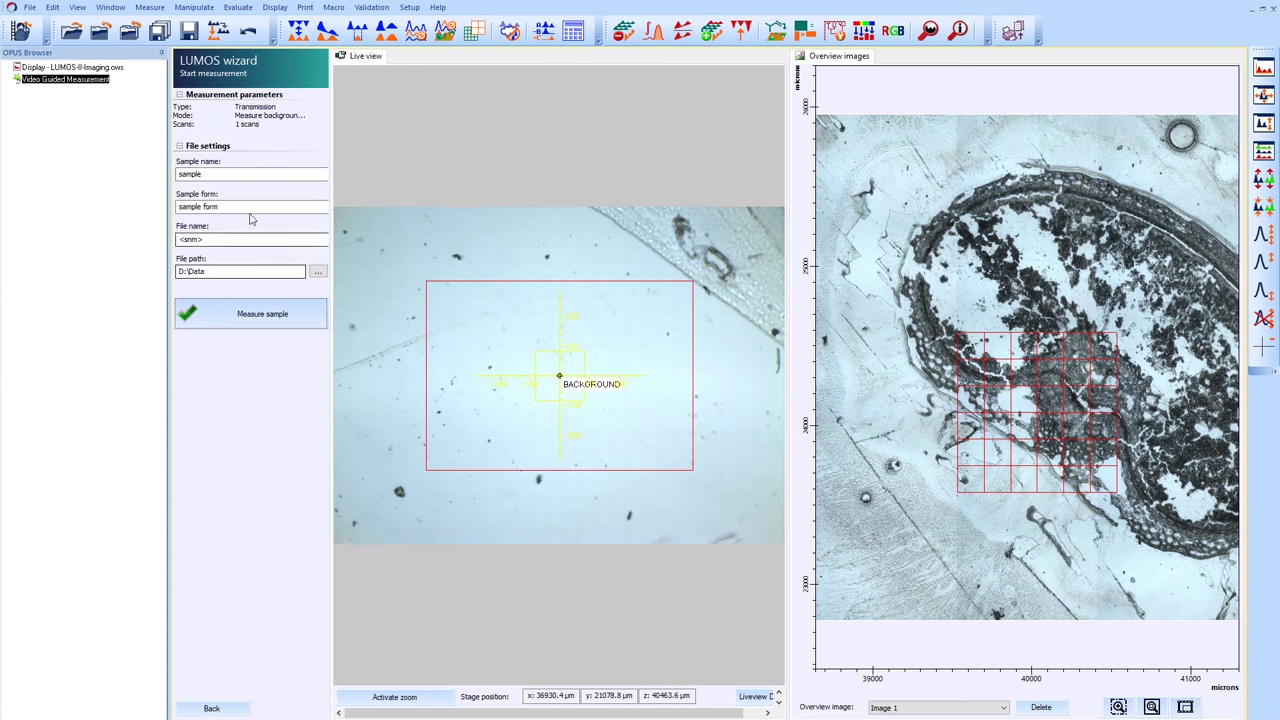
double_click(190, 174)
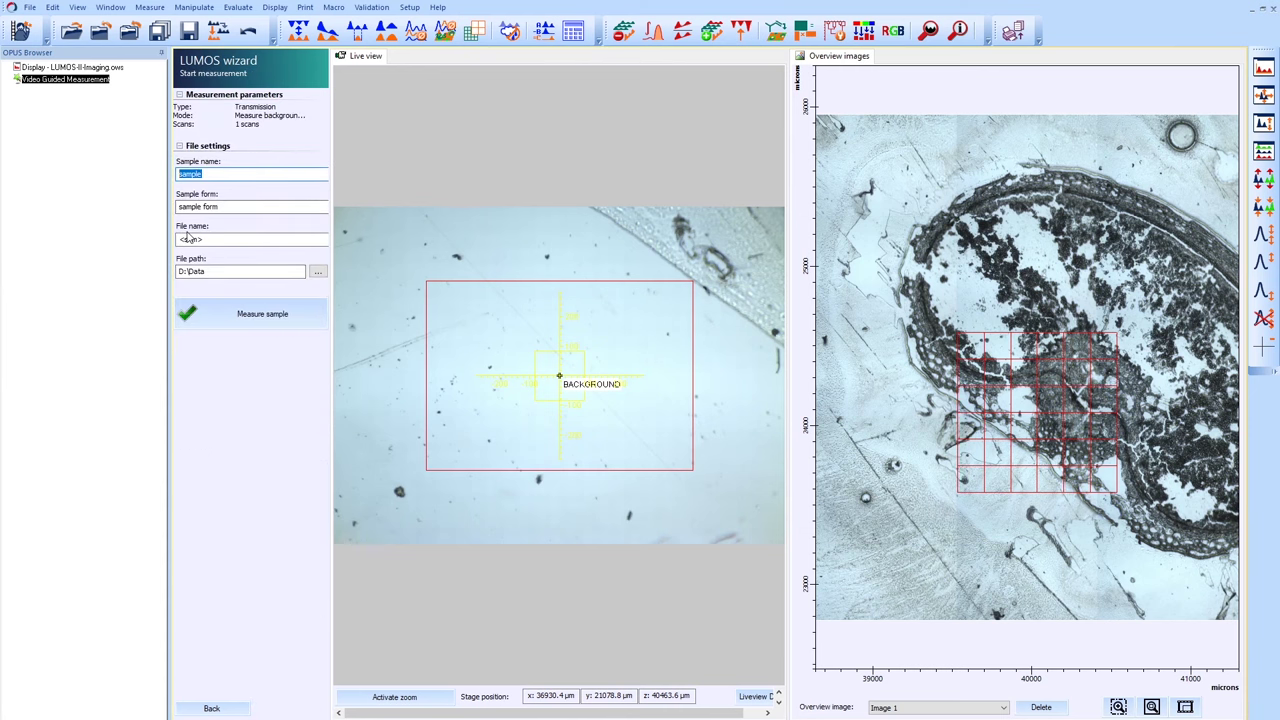
text(grain of wheat 6 x 6 tiles Focal Plane)
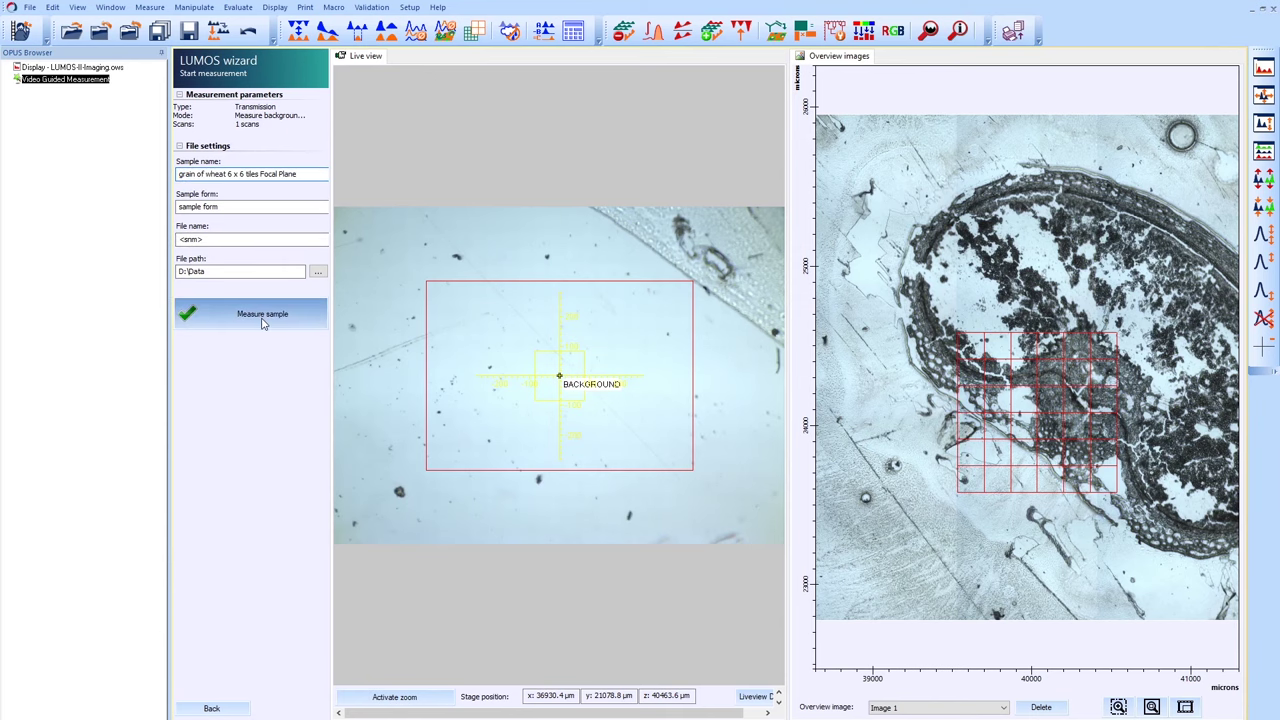
click(262, 314)
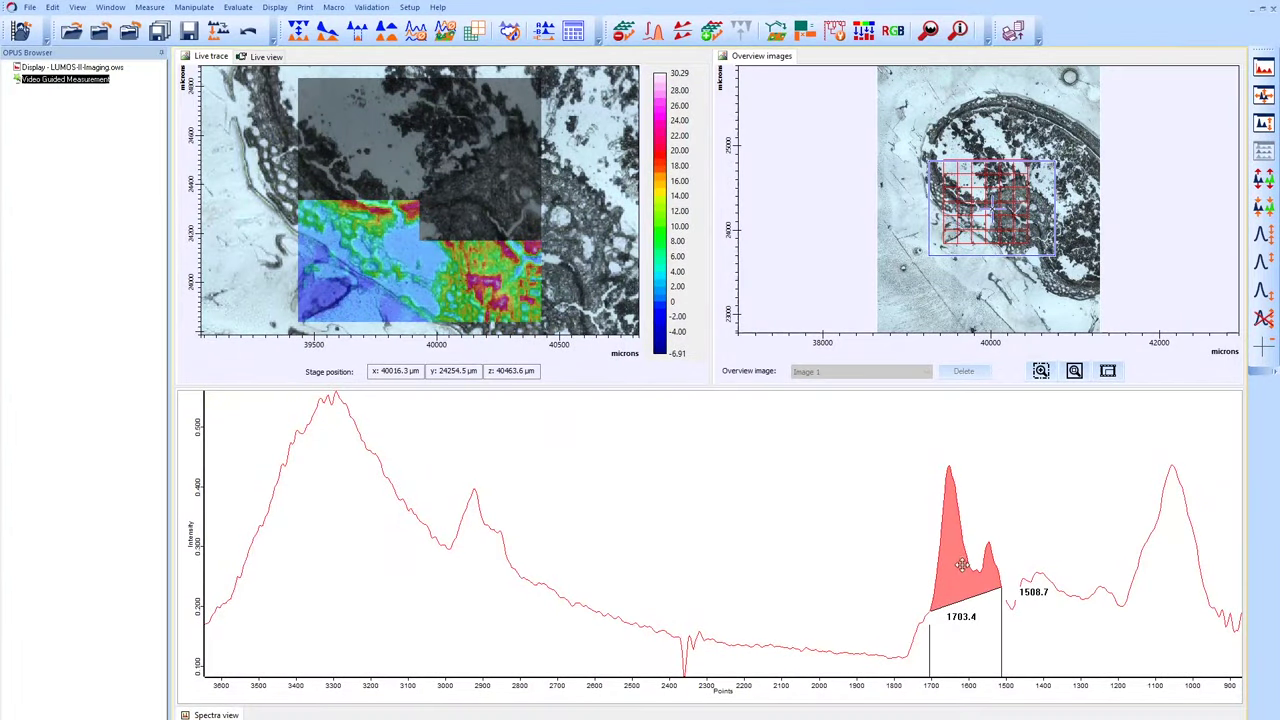
Step: Shift the live integration band to about 1205–1010 cm-1 while the tiles are measured
mouse_move(961, 565)
mouse_down()
mouse_move(1140, 584)
mouse_move(1152, 616)
mouse_up()
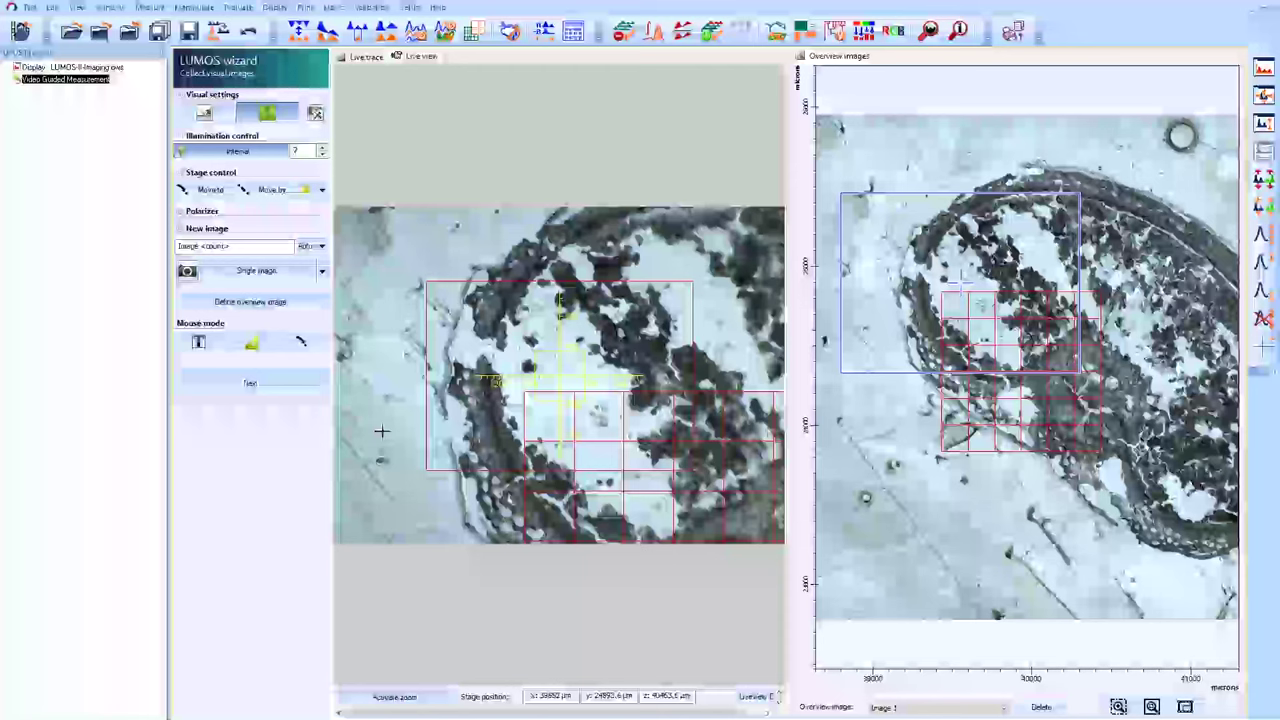
Step: Finish the wizard to show the Chemi 1 image, then overlay spectra from two map spots
click(260, 388)
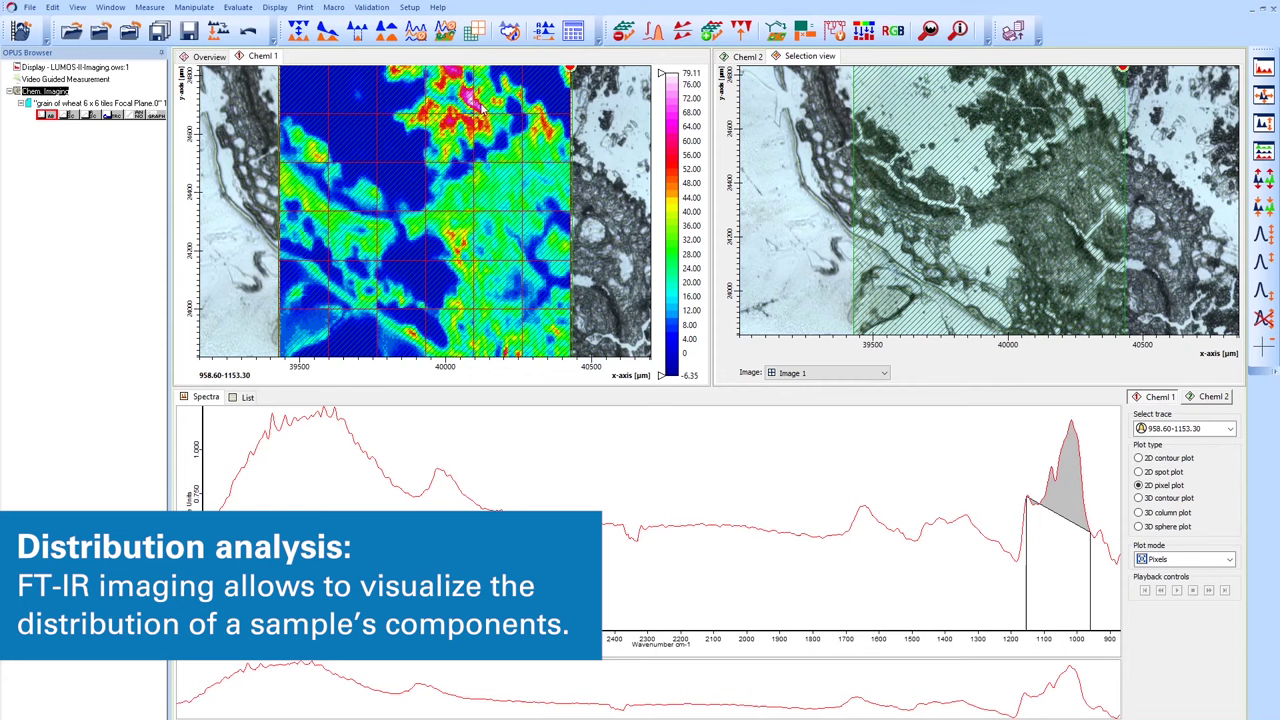
click(472, 100)
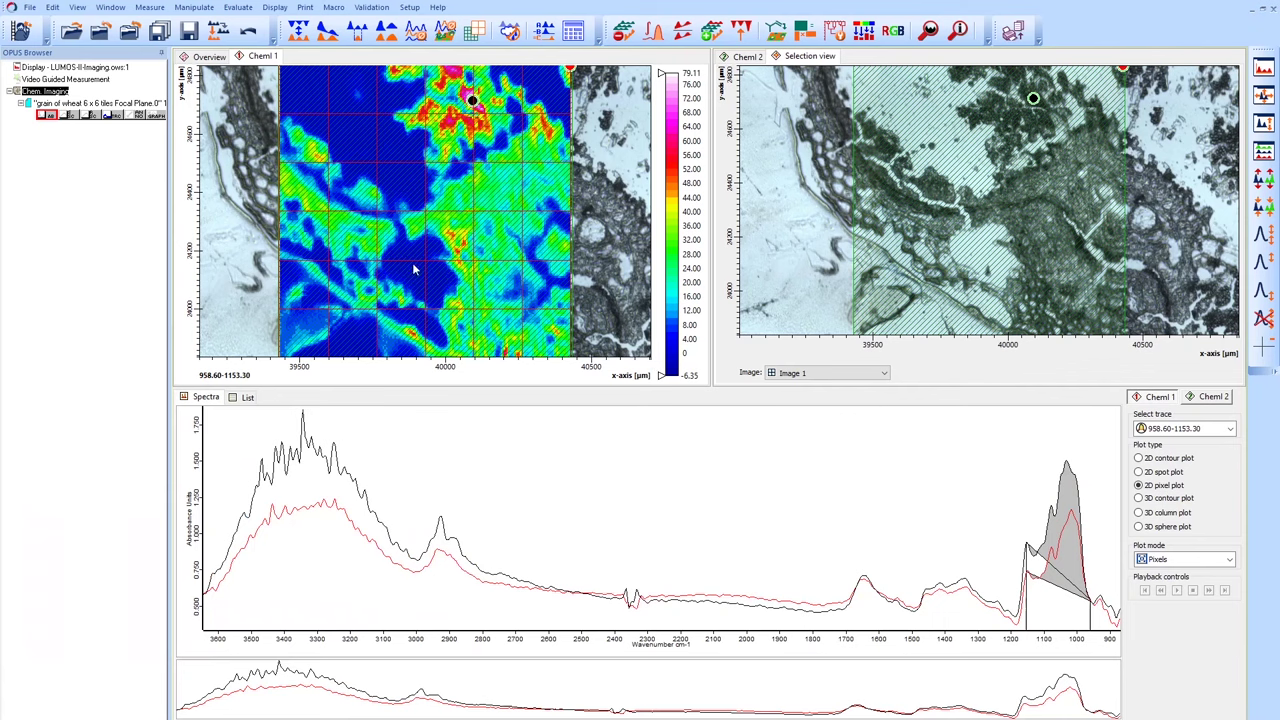
click(485, 270)
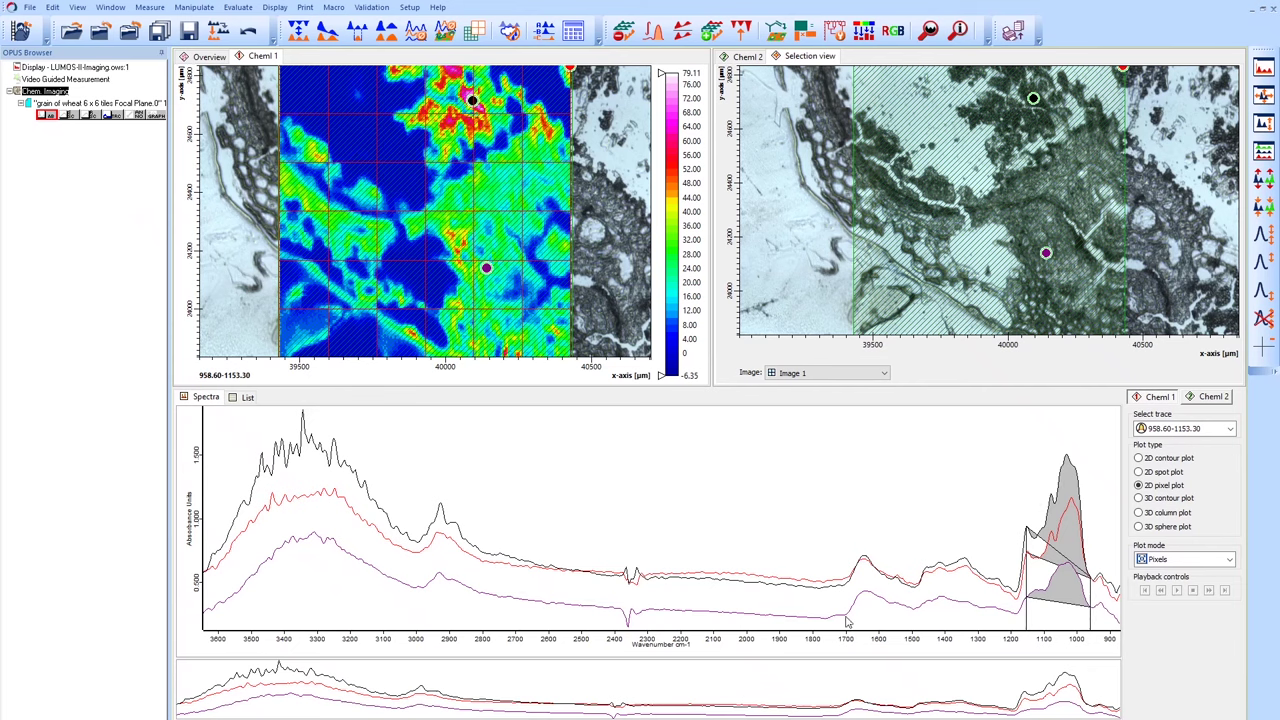
Step: Integrate the 1699.7–1503.7 band into the chemical image and add the bright hotspot's spectrum
drag(846, 621, 910, 612)
right_click(848, 476)
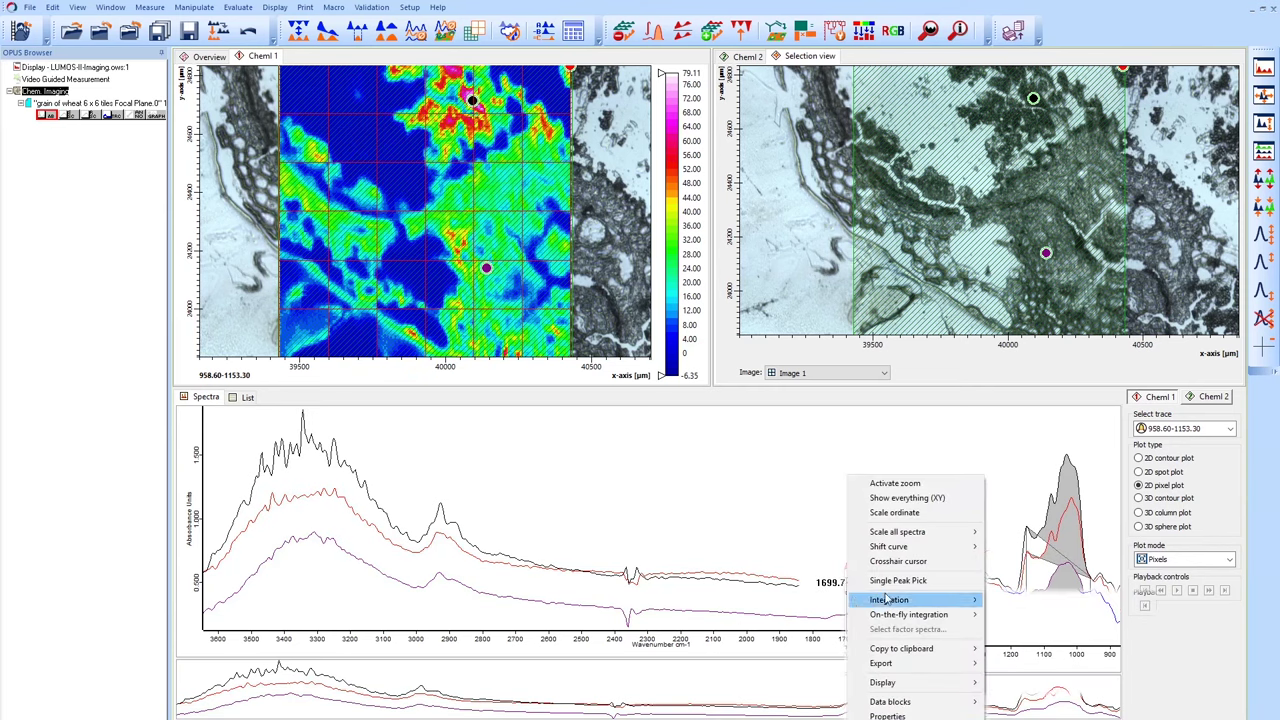
mouse_move(889, 599)
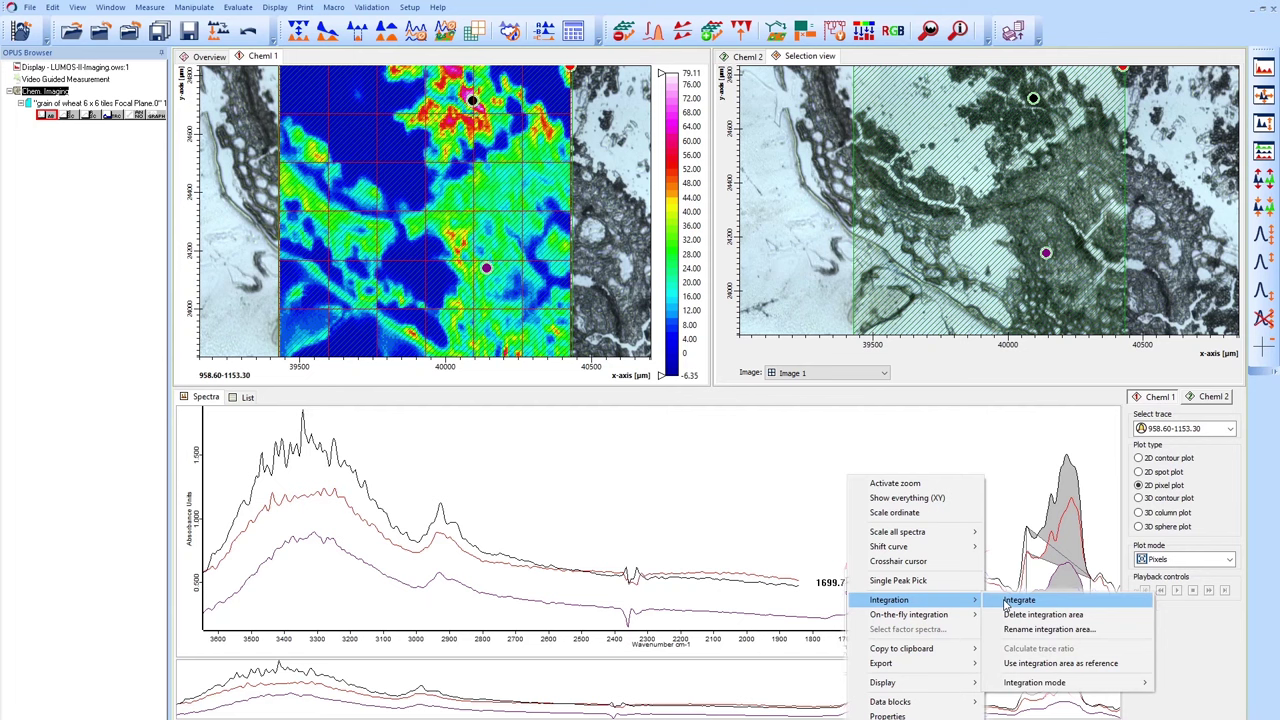
click(1006, 603)
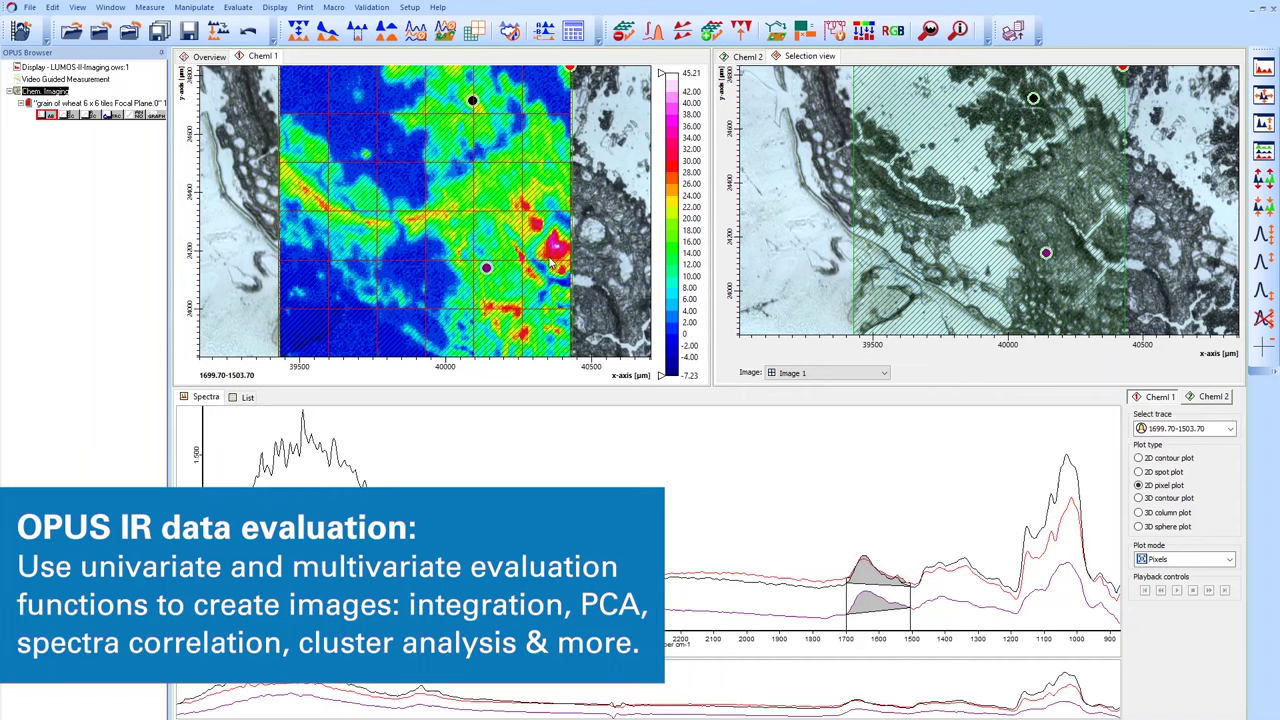
click(555, 248)
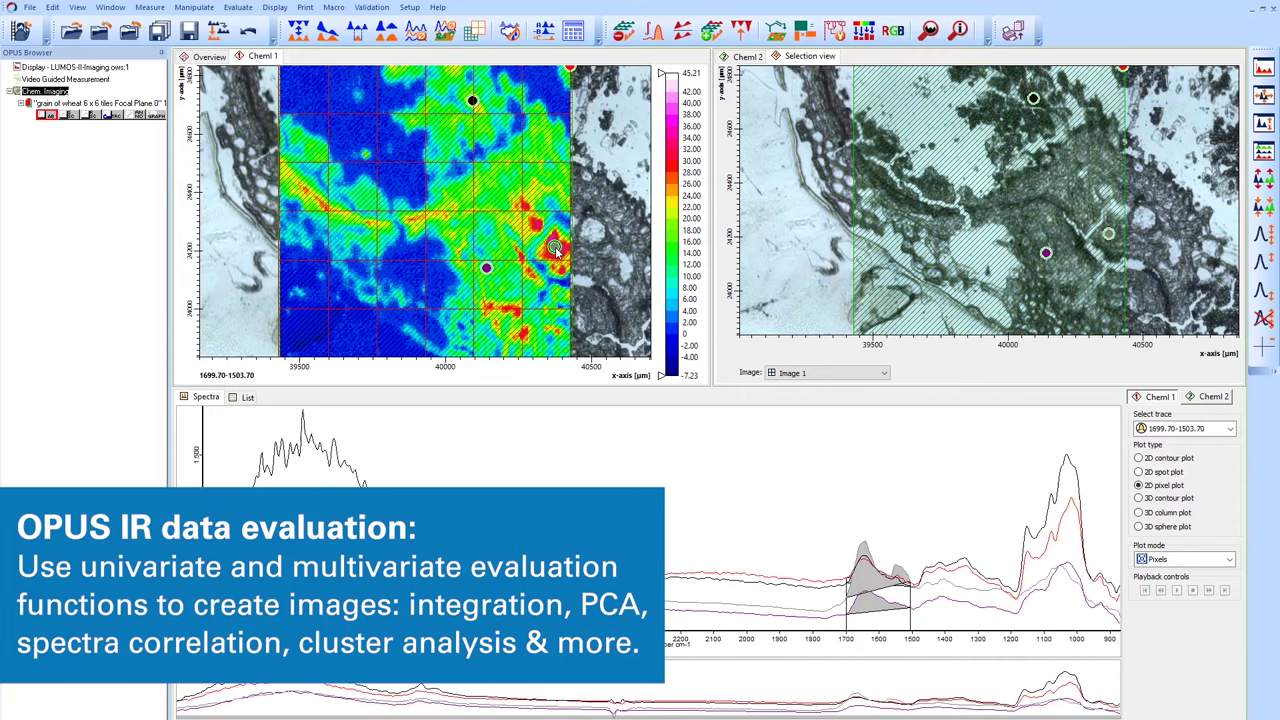